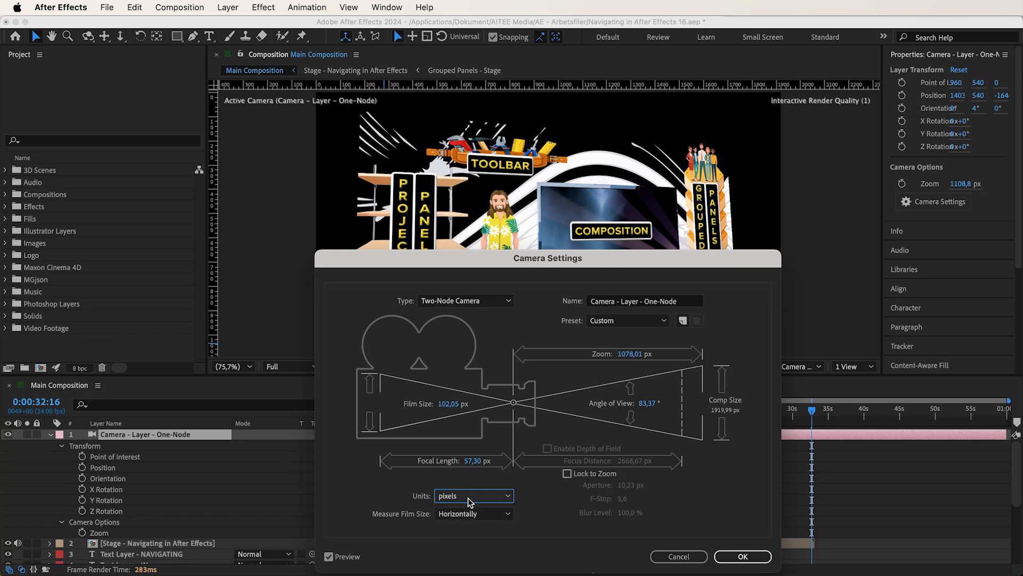
# Step: Switch the camera measurement units to inches and then to millimeters
pyautogui.click(466, 525)
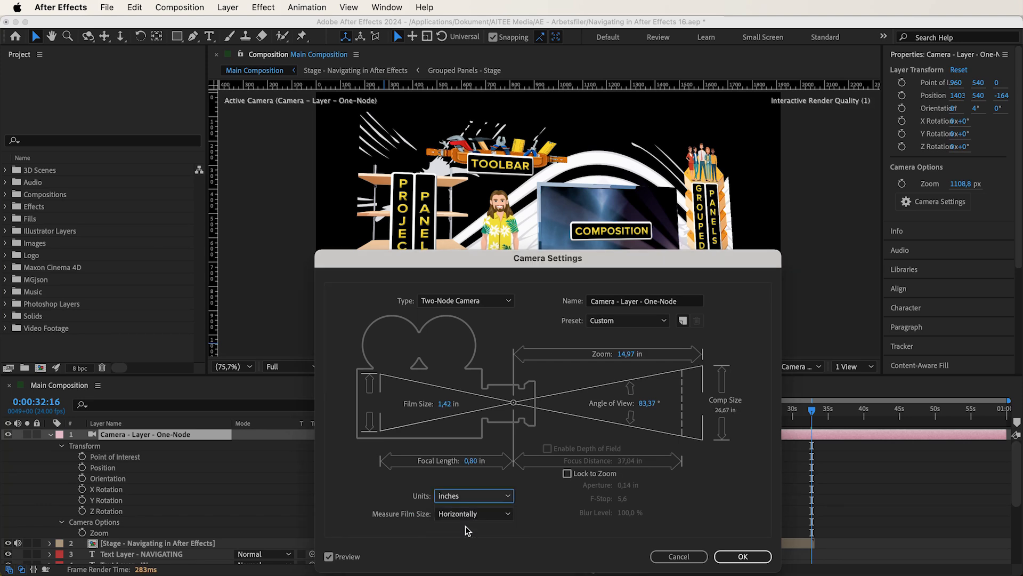
pyautogui.click(461, 497)
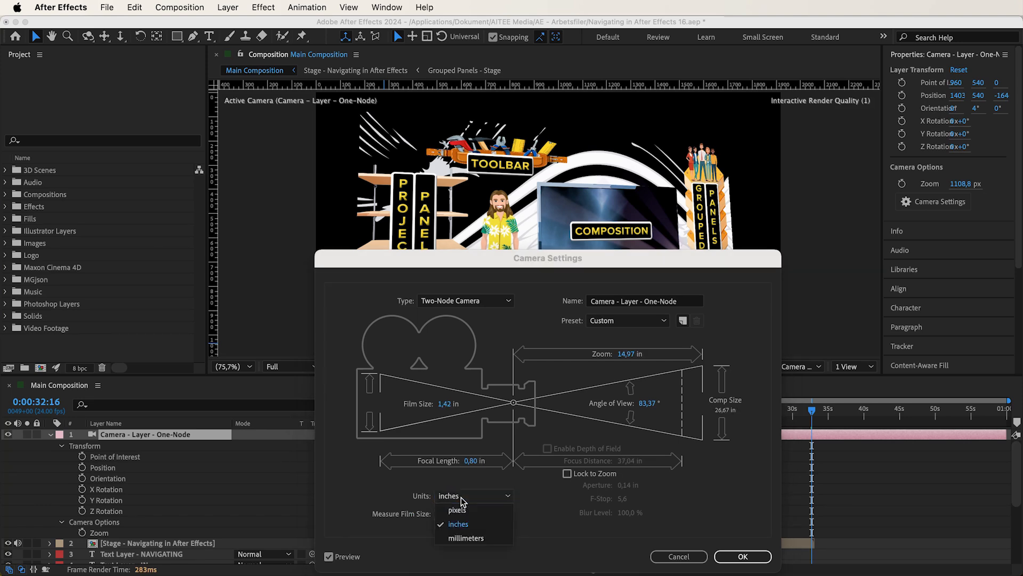
pyautogui.click(466, 537)
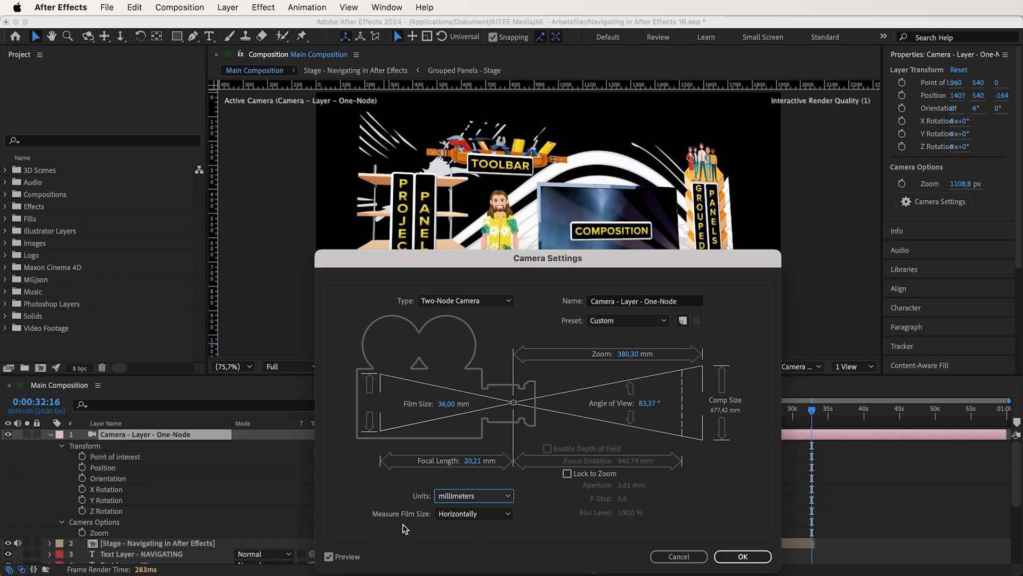
# Step: Try measuring the film size vertically and diagonally, and return it to horizontally
pyautogui.click(463, 514)
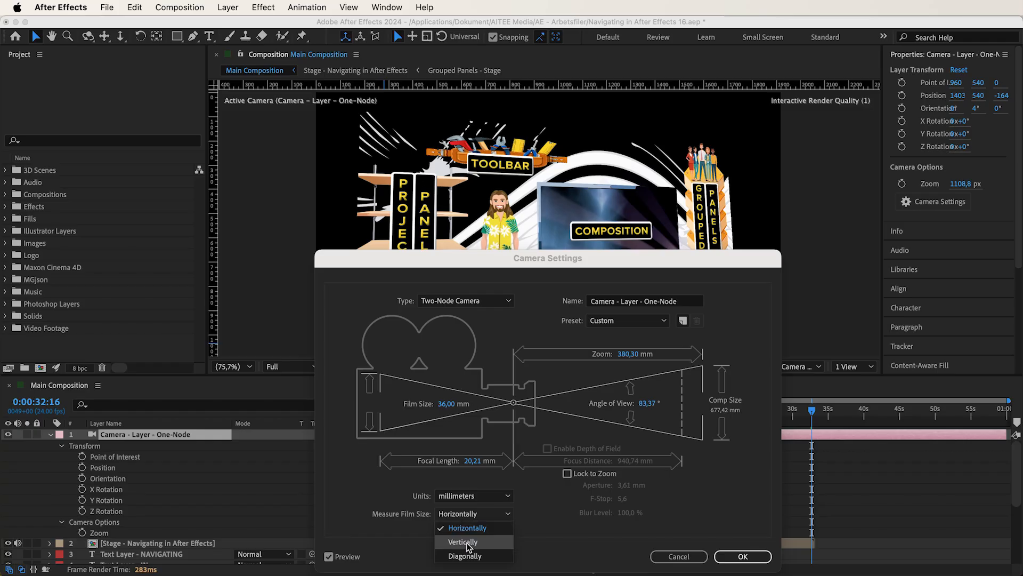
pyautogui.click(463, 542)
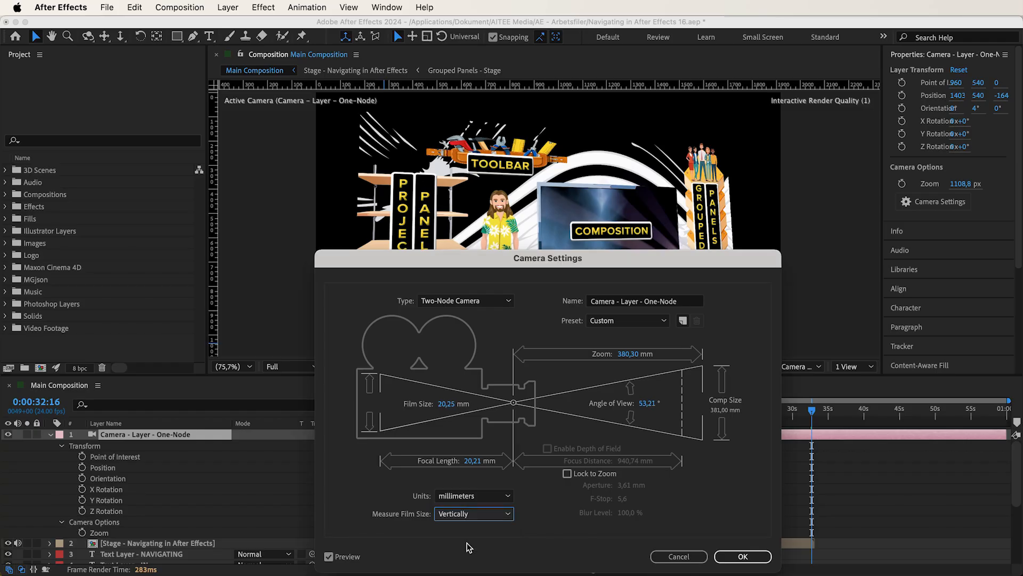
pyautogui.click(465, 516)
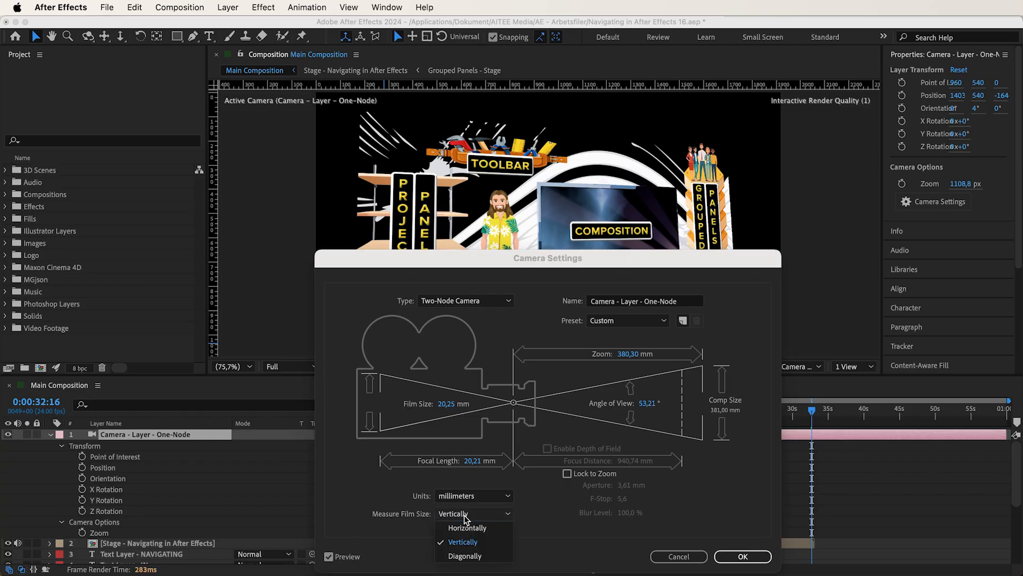
pyautogui.click(467, 556)
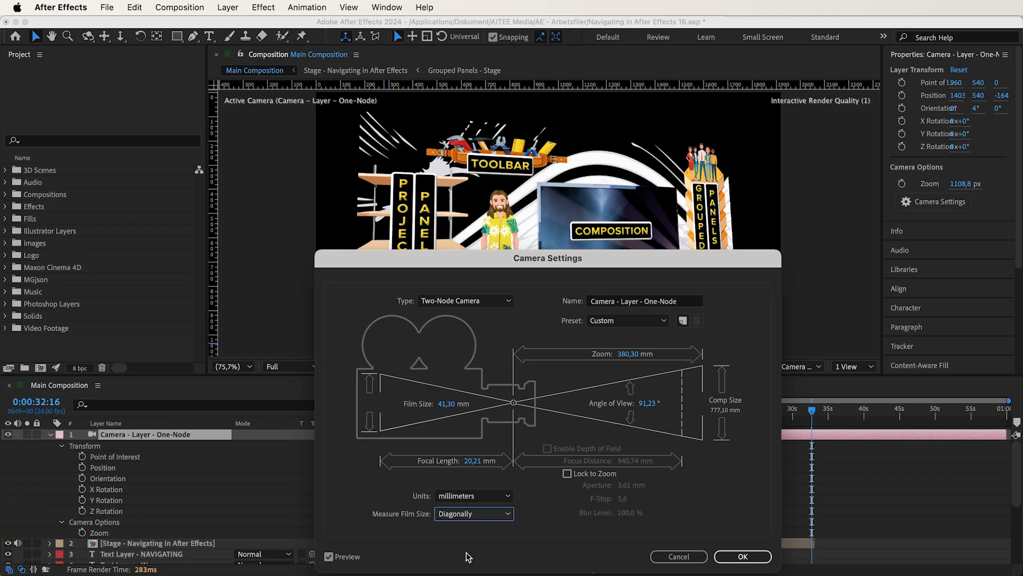
pyautogui.click(462, 515)
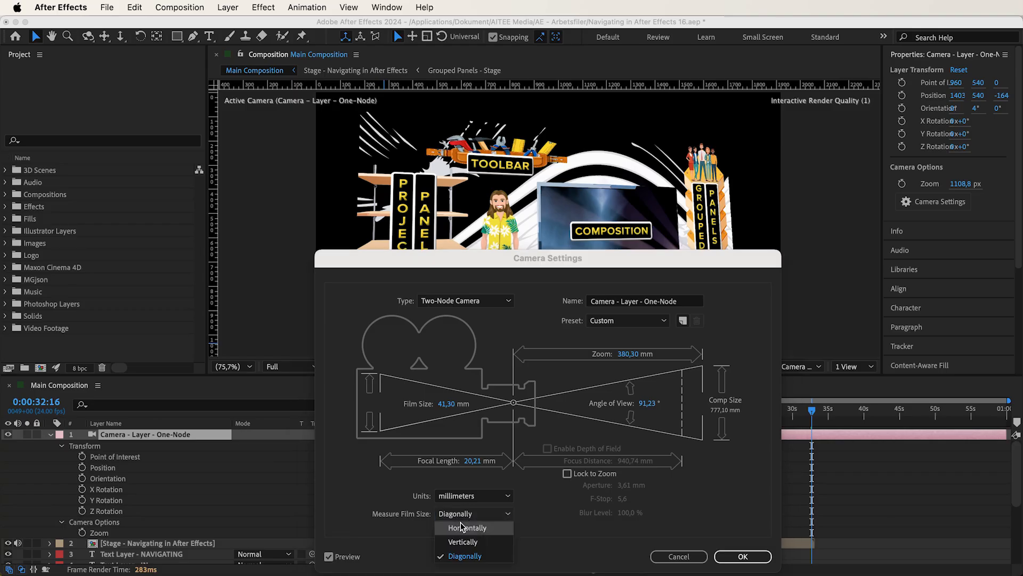
pyautogui.click(460, 524)
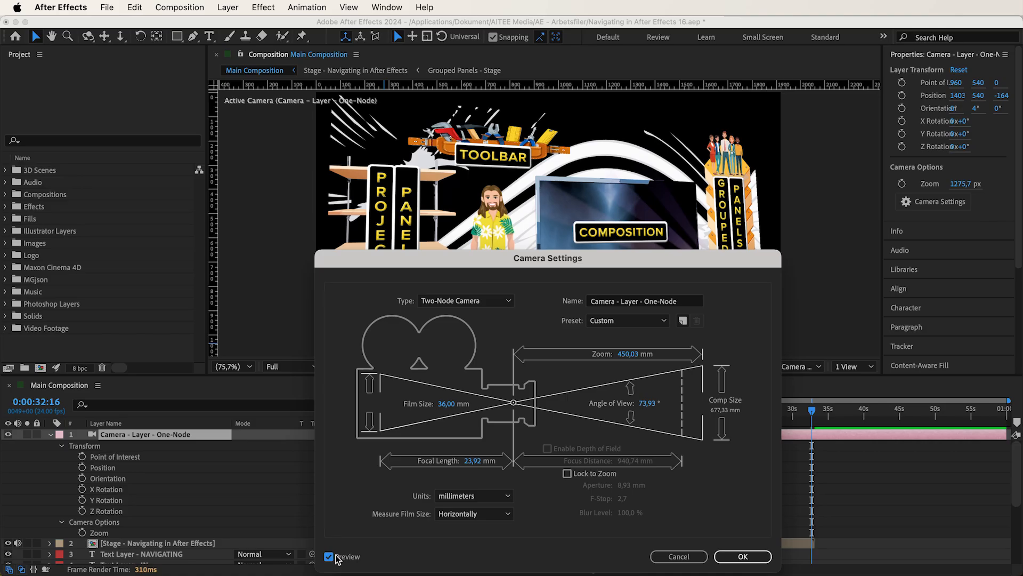
# Step: Try a 68 mm focal length, compare the composition with the preview off and on, and discard the change
pyautogui.moveTo(471, 461); pyautogui.dragTo(502, 464)
pyautogui.click(329, 557)
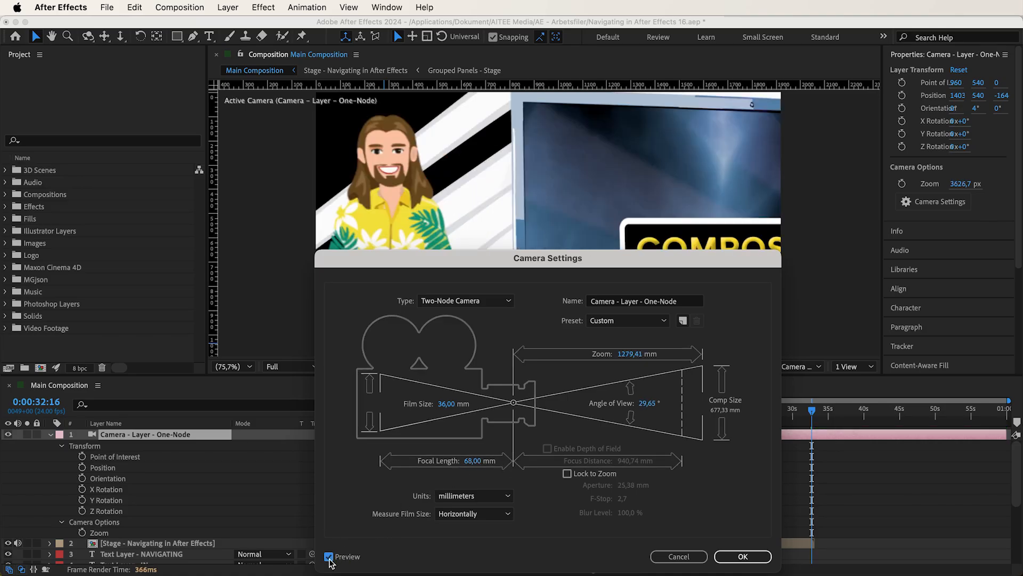
pyautogui.click(329, 556)
pyautogui.click(329, 557)
pyautogui.click(329, 556)
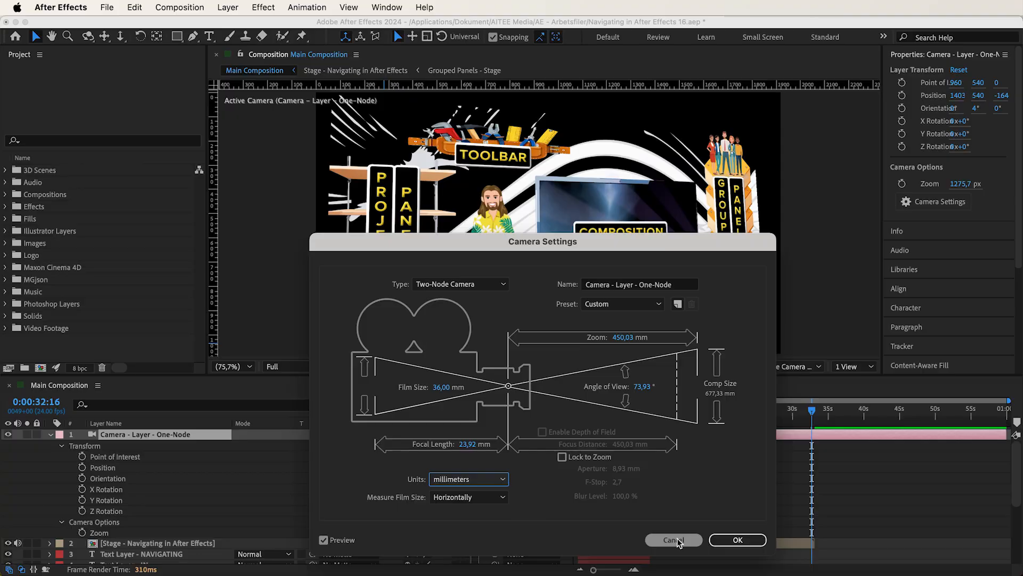
pyautogui.click(677, 539)
# Step: Switch the 3D renderer to Classic 3D and reopen the settings of the Camera - Layer - One-Node layer
pyautogui.click(737, 367)
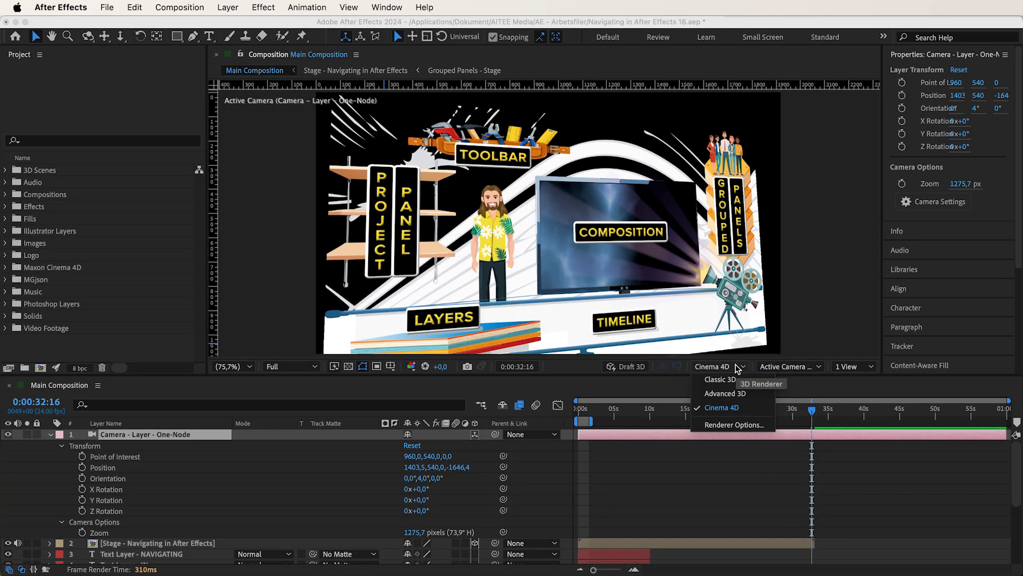
pyautogui.click(720, 379)
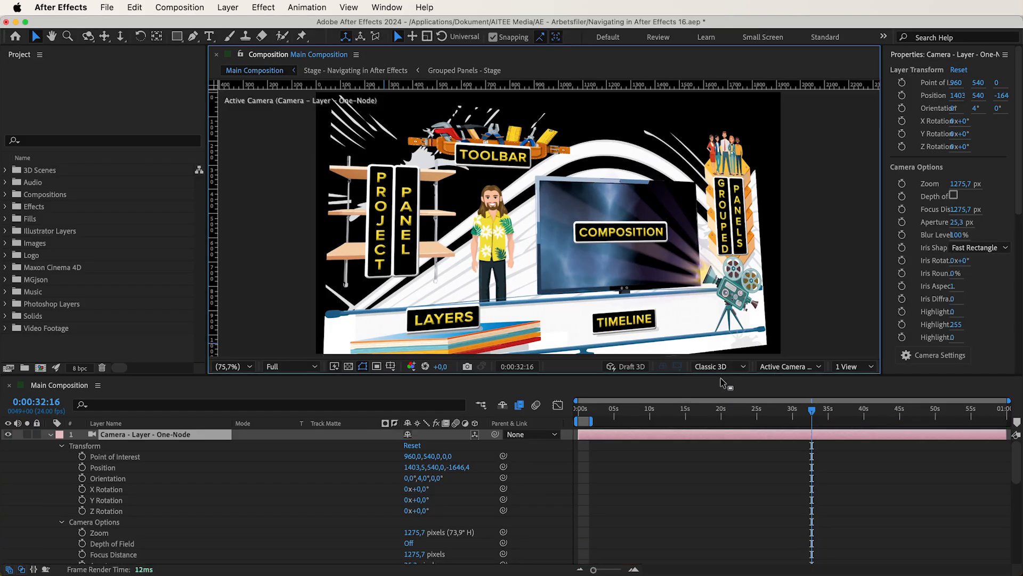
pyautogui.doubleClick(189, 436)
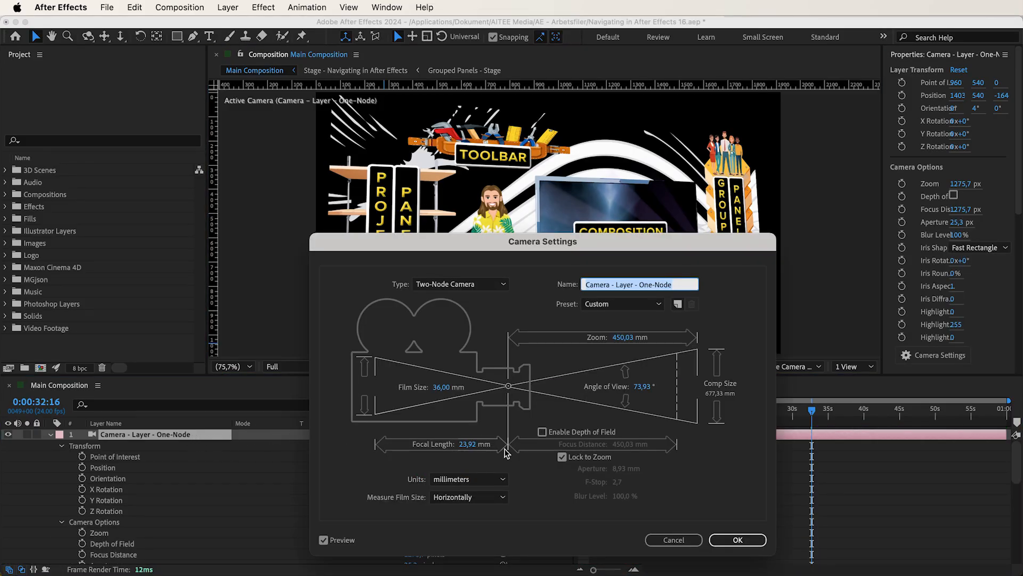
# Step: Disable Lock to Zoom and enable depth of field for the camera
pyautogui.click(562, 458)
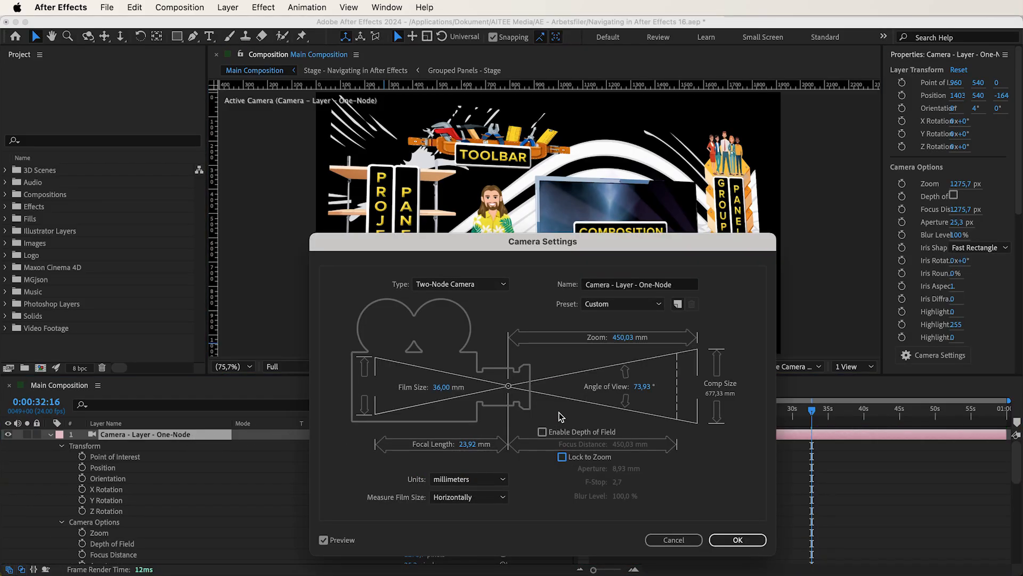
pyautogui.click(542, 432)
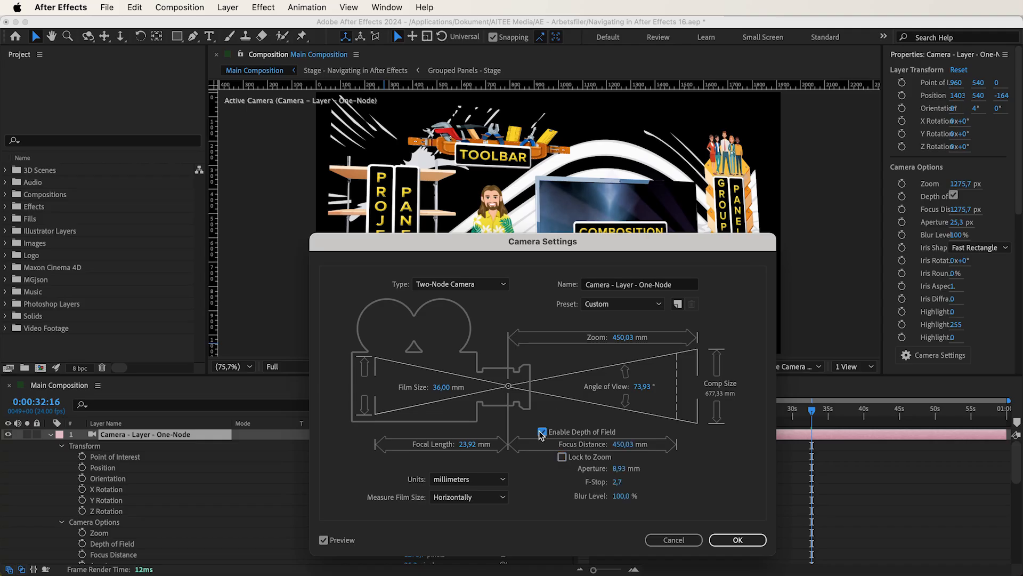
pyautogui.click(542, 432)
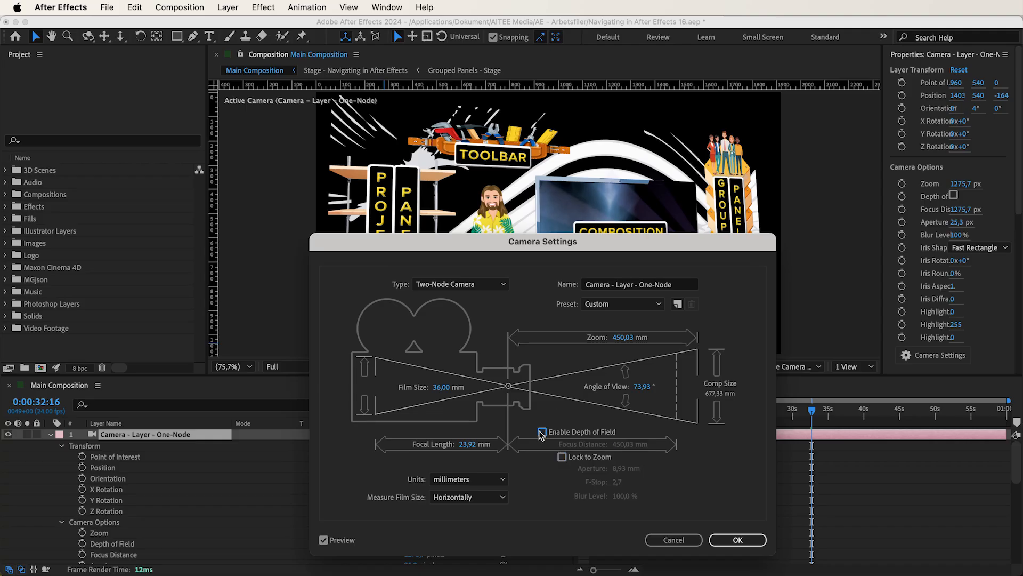
pyautogui.click(541, 432)
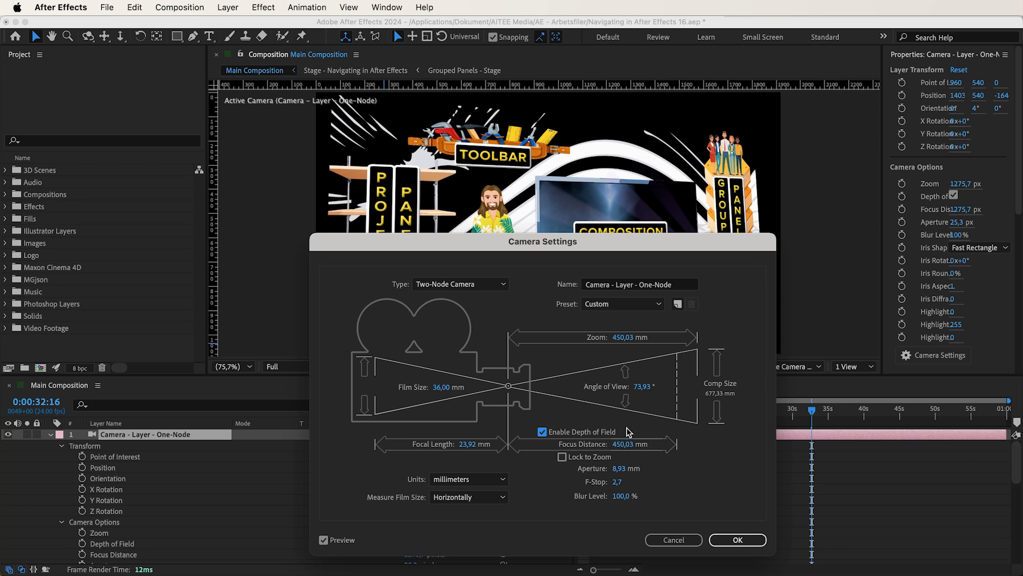
# Step: Try a focus distance of 708 mm, then lock it to the zoom and raise both to 1022 mm
pyautogui.moveTo(630, 440); pyautogui.dragTo(730, 445)
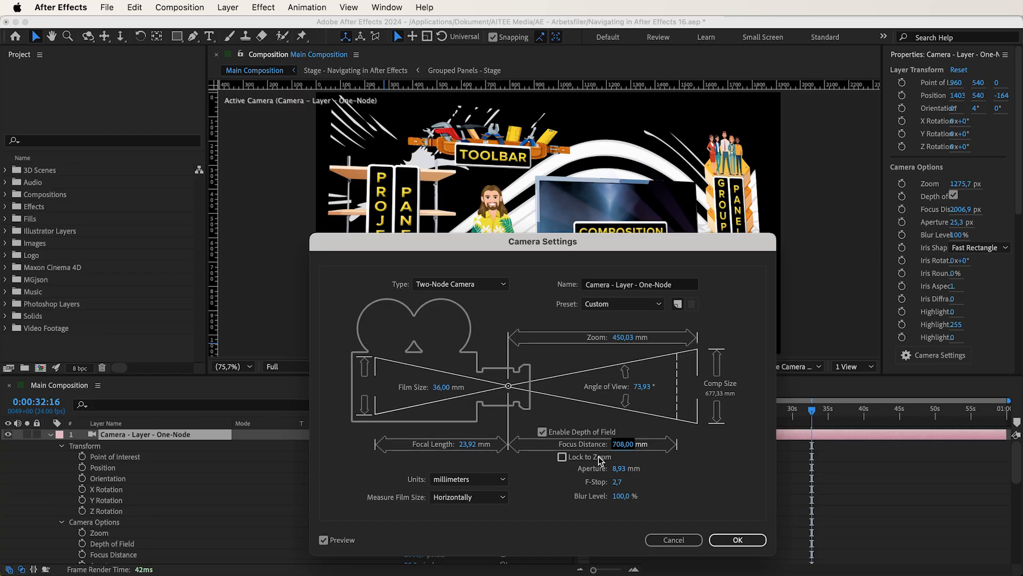
pyautogui.click(562, 458)
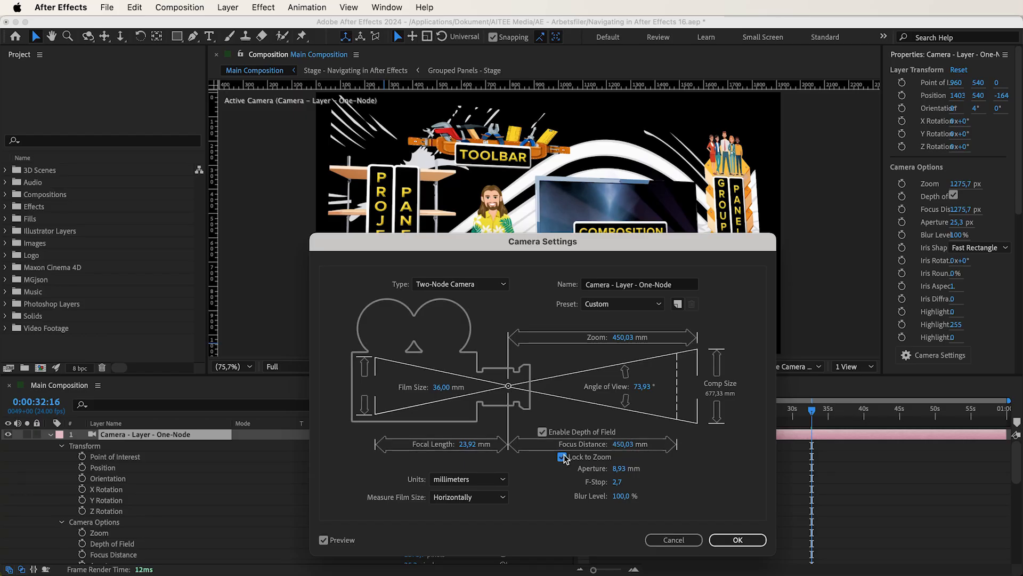
pyautogui.moveTo(583, 245); pyautogui.dragTo(586, 326)
pyautogui.moveTo(626, 523); pyautogui.dragTo(984, 513)
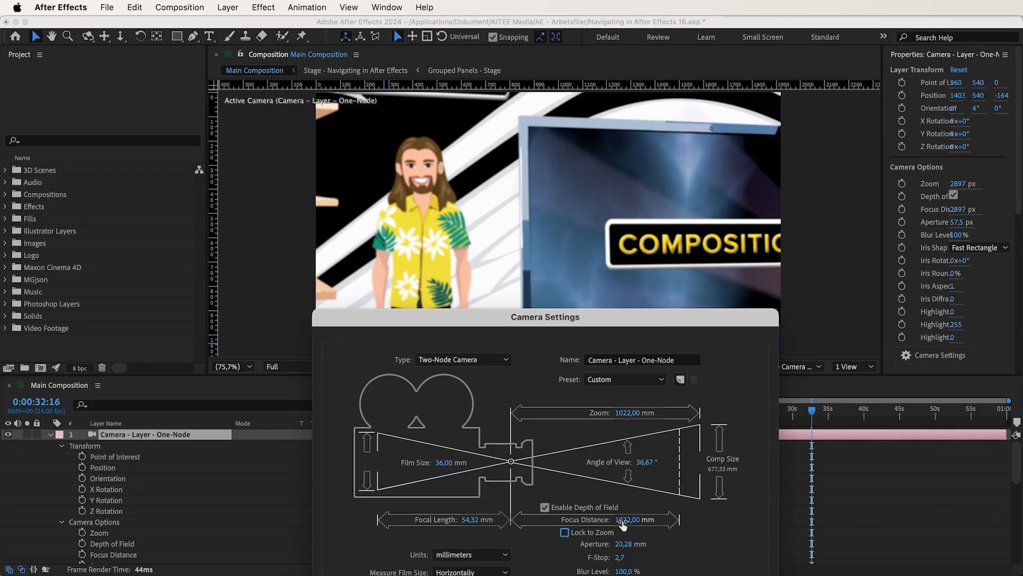
# Step: Reduce the zoom to about 1454.2 px and lower the unlocked focus distance to about 269.3 px, blurring the stage
pyautogui.moveTo(631, 525); pyautogui.dragTo(193, 535)
pyautogui.moveTo(630, 522); pyautogui.dragTo(660, 518)
pyautogui.click(564, 532)
pyautogui.moveTo(622, 526); pyautogui.dragTo(290, 533)
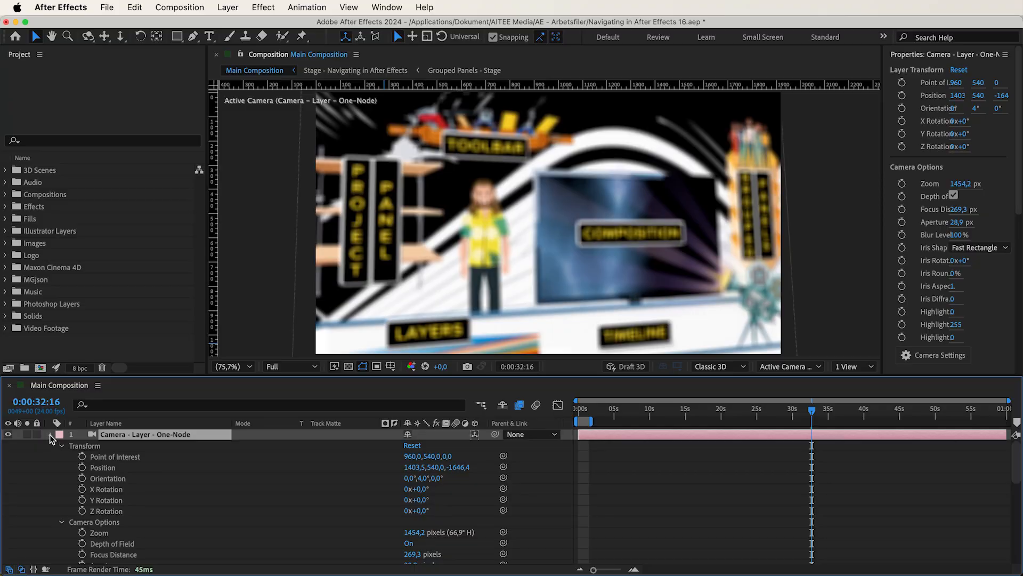
# Step: Set the focus distance of Camera - Layer - One-Node to the Stage - Navigating in After Effects layer
pyautogui.click(50, 434)
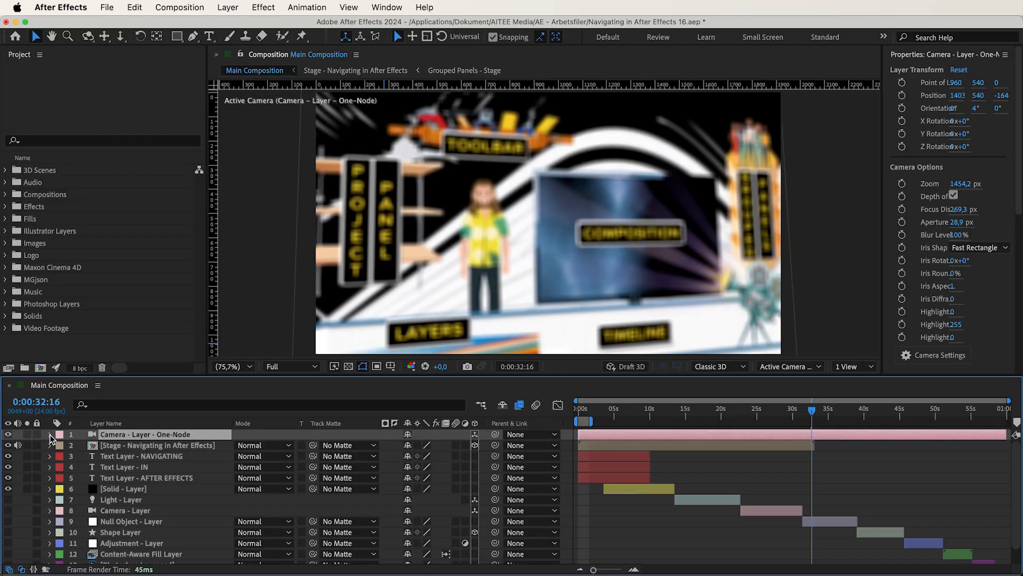
pyautogui.keyDown('shift'); pyautogui.click(119, 445); pyautogui.keyUp('shift')
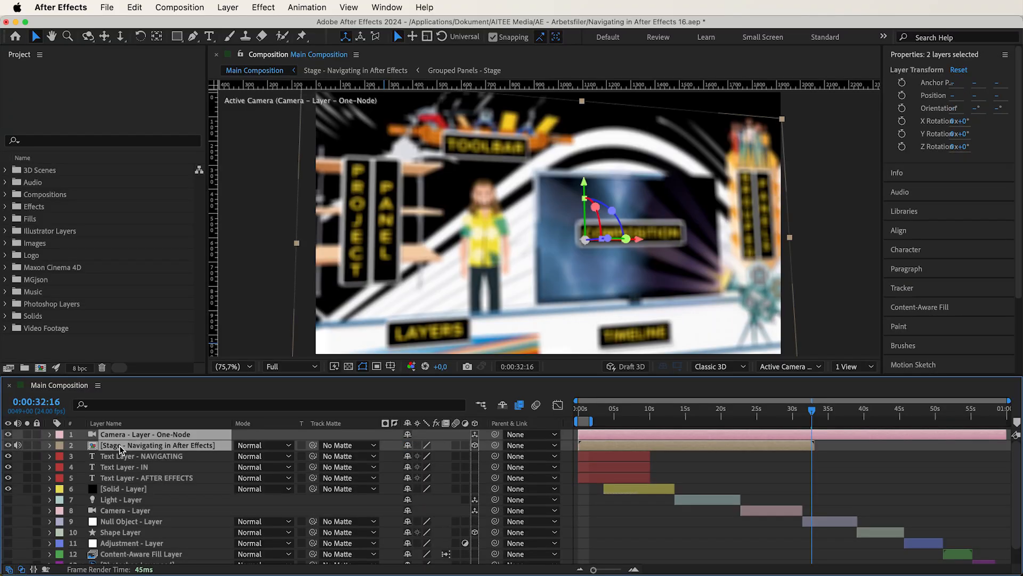
pyautogui.click(228, 8)
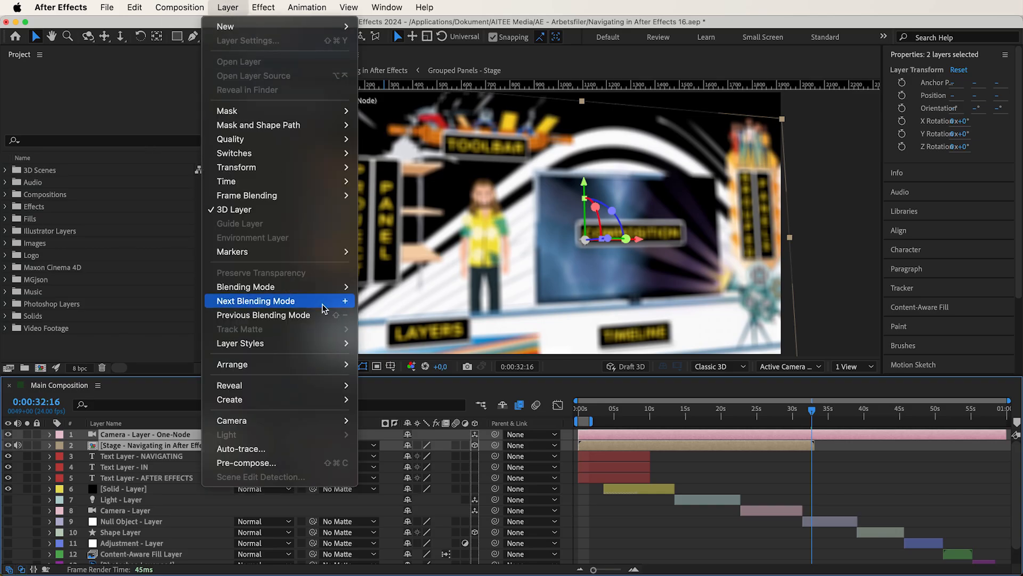
pyautogui.moveTo(336, 422)
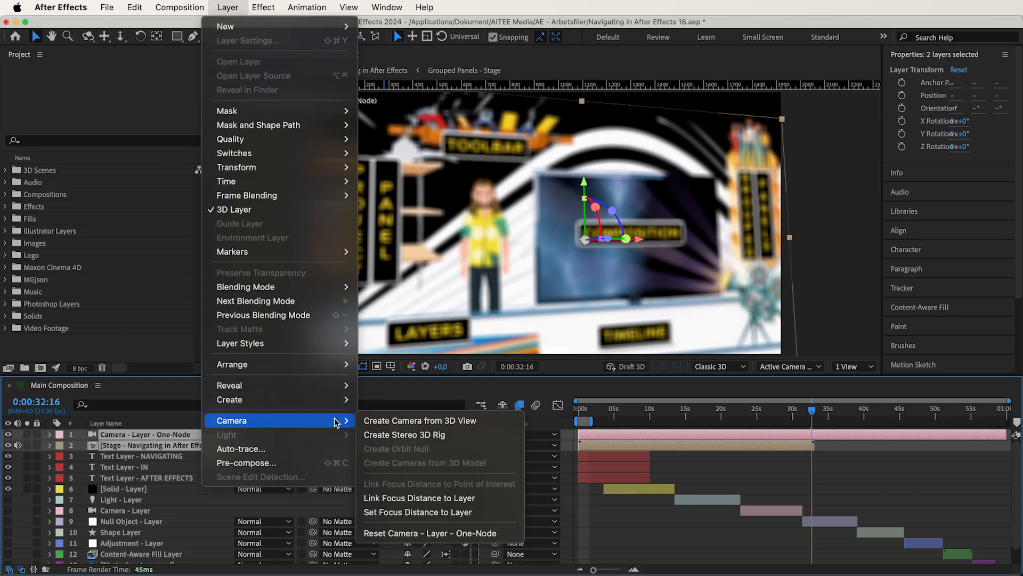
pyautogui.click(422, 515)
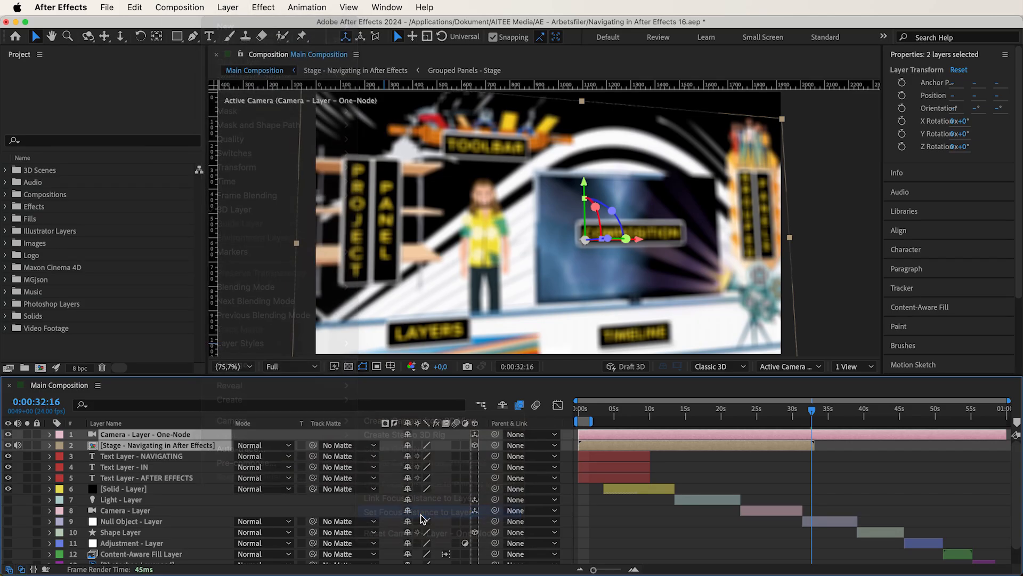
# Step: Return to Main Composition and open the settings of the Camera - Layer - One-Node layer
pyautogui.doubleClick(193, 439)
pyautogui.click(80, 388)
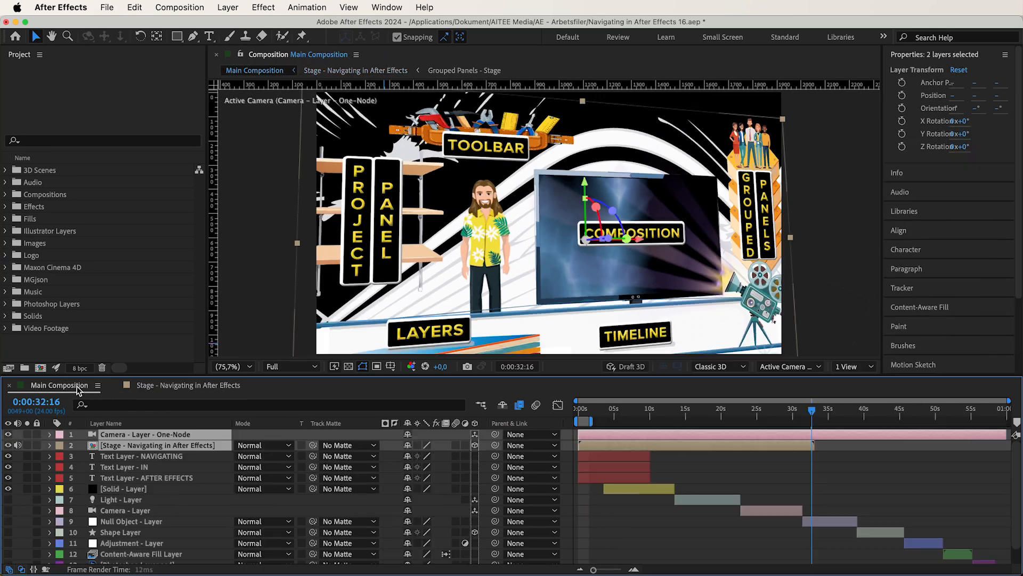
pyautogui.click(149, 456)
pyautogui.doubleClick(165, 434)
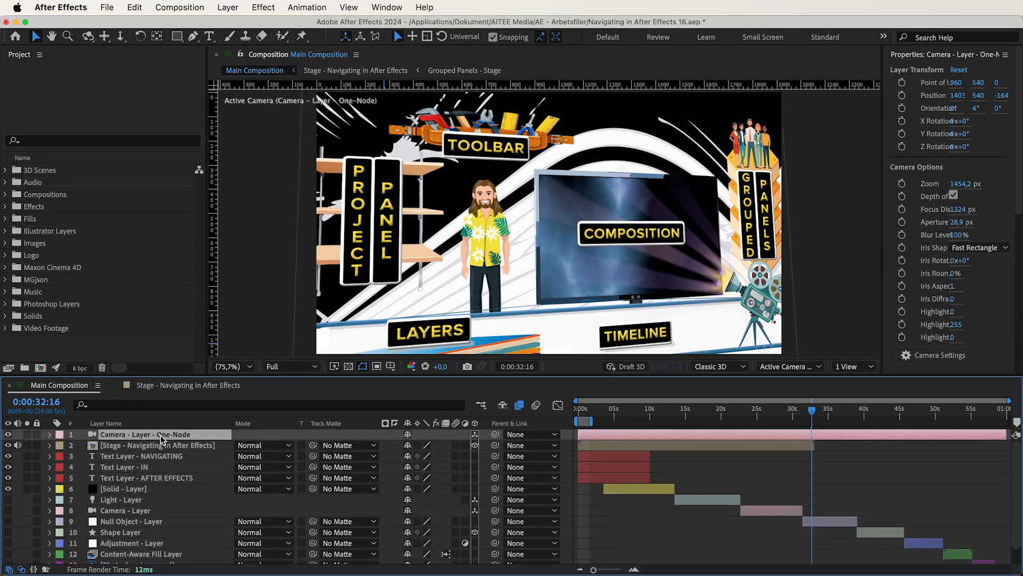
# Step: Lock the focus distance to the zoom and raise the camera's aperture to 139 mm
pyautogui.click(622, 442)
pyautogui.moveTo(623, 441); pyautogui.dragTo(723, 442)
pyautogui.click(591, 430)
pyautogui.moveTo(622, 441); pyautogui.dragTo(566, 445)
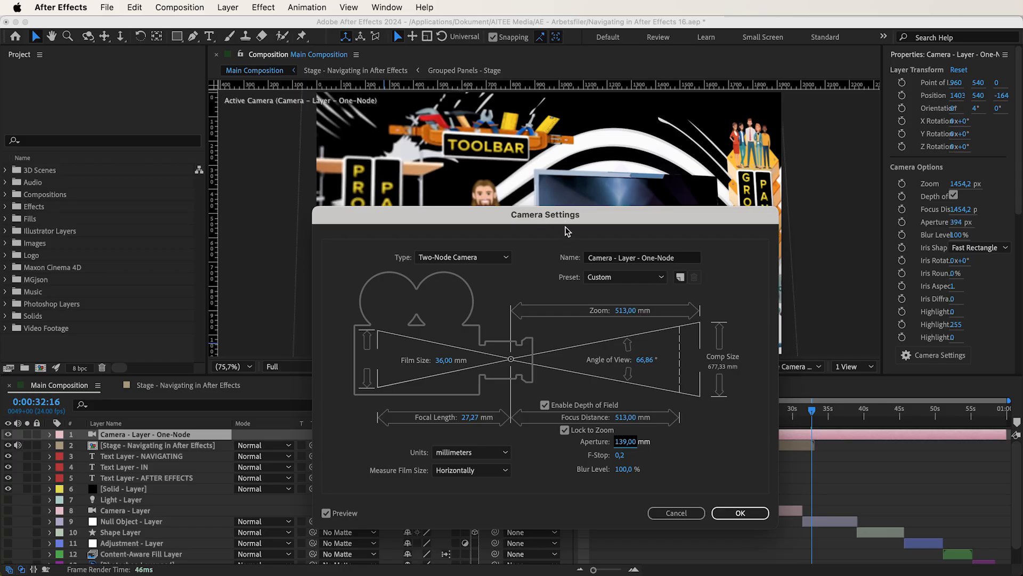
# Step: Lower the aperture to 0 mm, then bring it up to 10 mm, with the composition kept in view
pyautogui.moveTo(565, 220); pyautogui.dragTo(564, 318)
pyautogui.moveTo(622, 541); pyautogui.dragTo(533, 563)
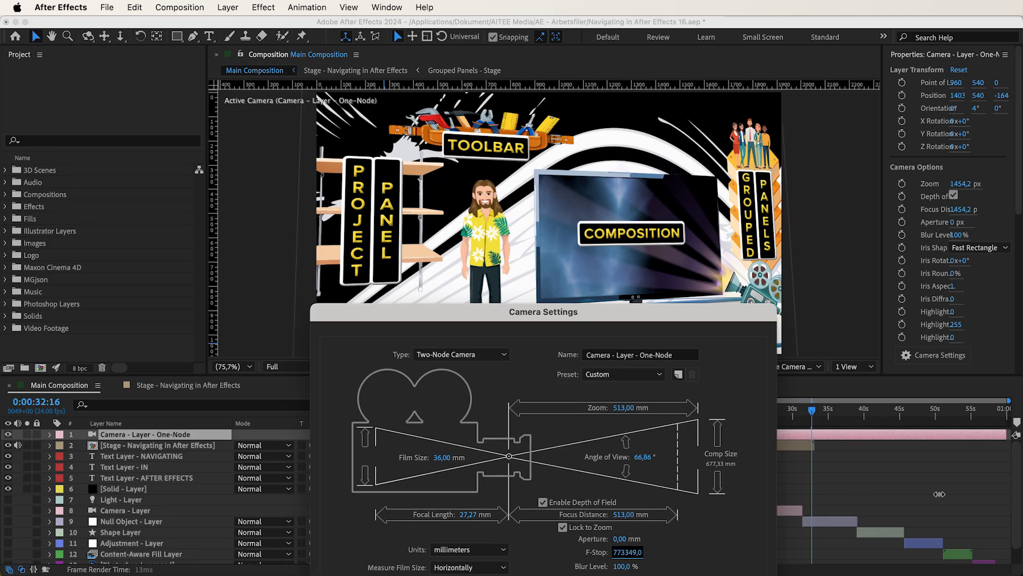
pyautogui.moveTo(993, 523); pyautogui.dragTo(525, 526)
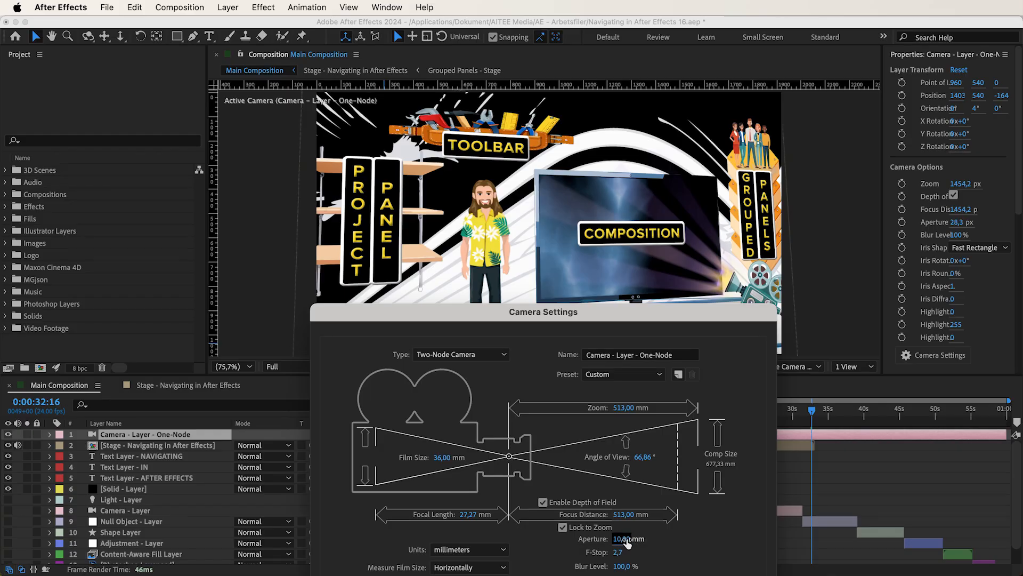
# Step: Set the camera's F-Stop to 126.0 and raise the blur level to 604%
pyautogui.moveTo(618, 551); pyautogui.dragTo(585, 552)
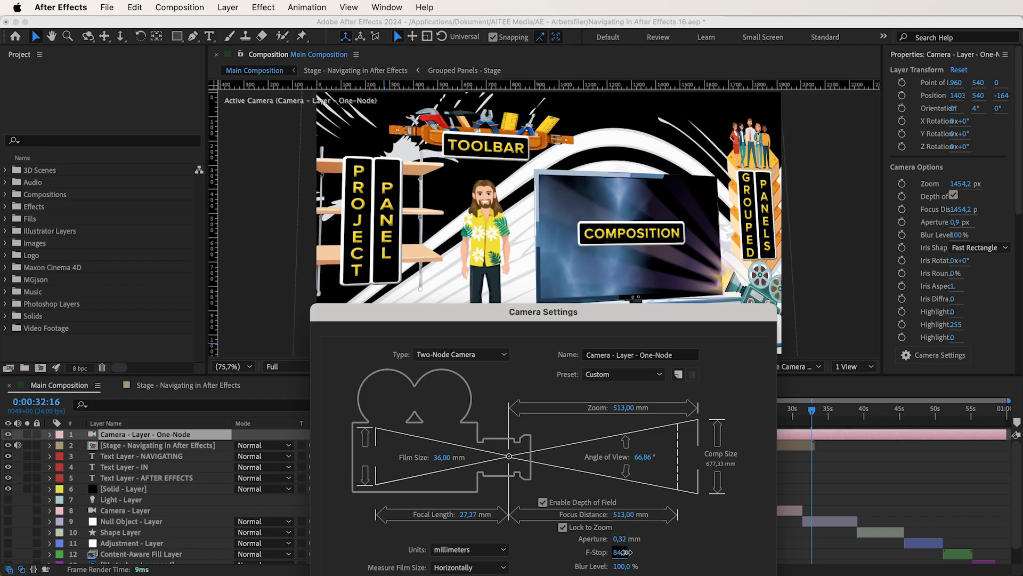
pyautogui.moveTo(637, 550); pyautogui.dragTo(542, 571)
pyautogui.moveTo(619, 568); pyautogui.dragTo(807, 560)
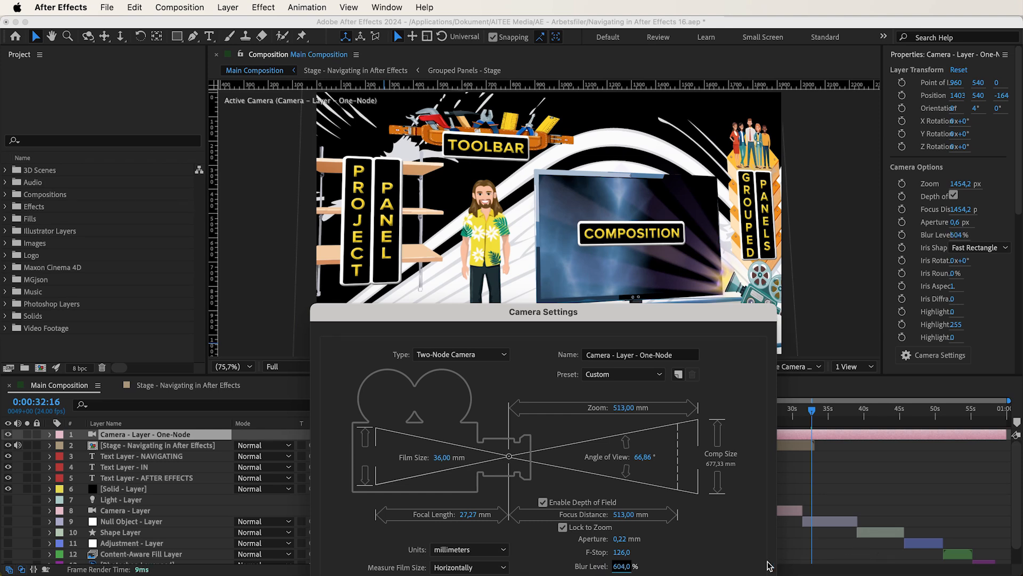
pyautogui.moveTo(613, 567); pyautogui.dragTo(874, 565)
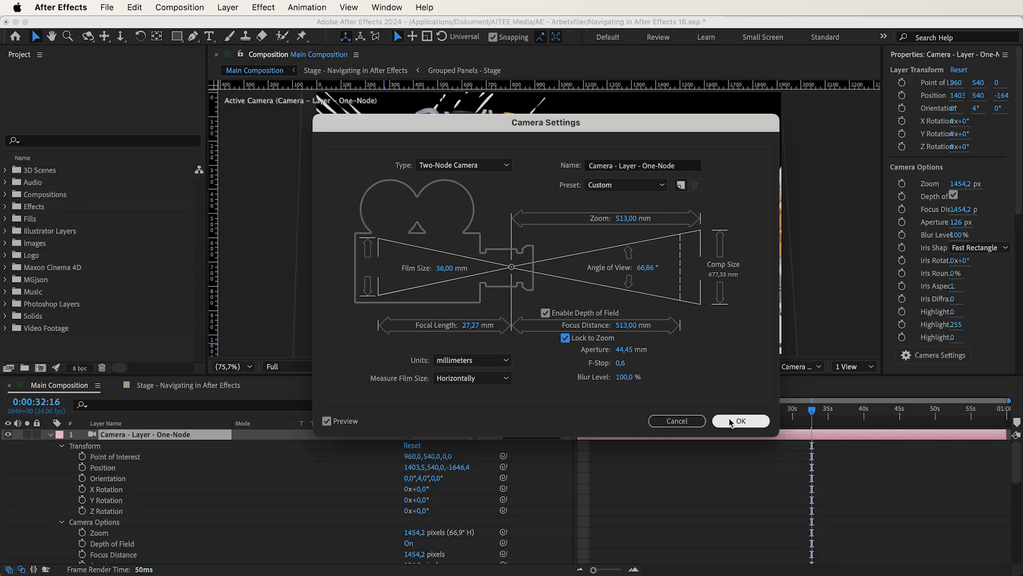
# Step: Try a different focus distance in the timeline's Camera Options for Camera - Layer - One-Node, and undo the change
pyautogui.click(730, 418)
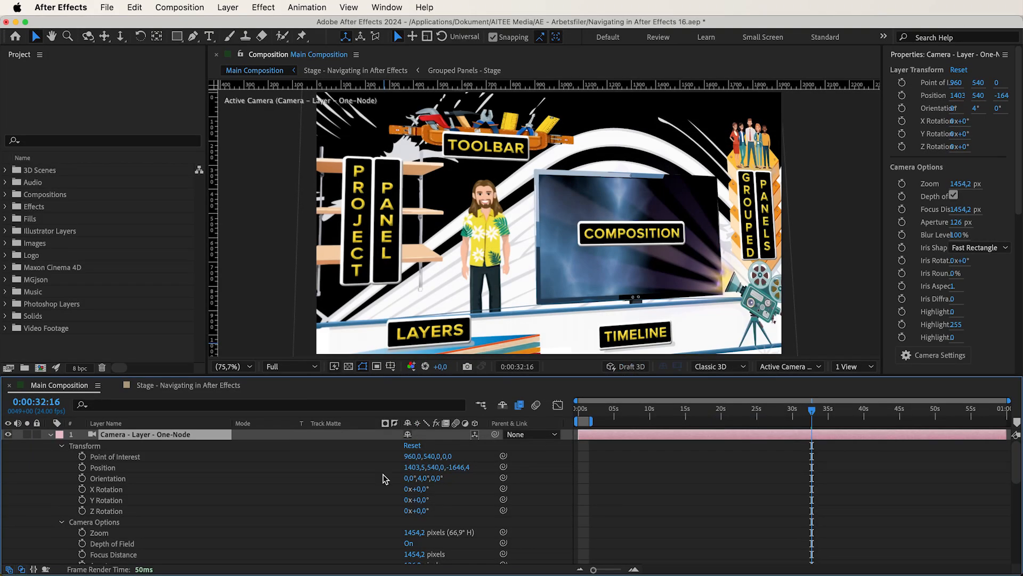
pyautogui.scroll(-2, 353, 479)
pyautogui.scroll(-5, 353, 479)
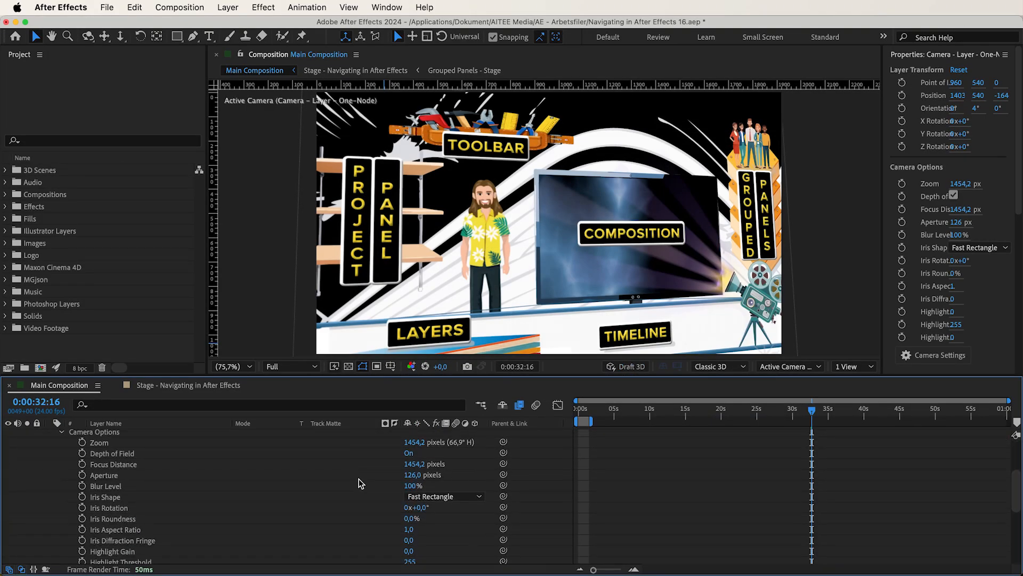
pyautogui.click(410, 453)
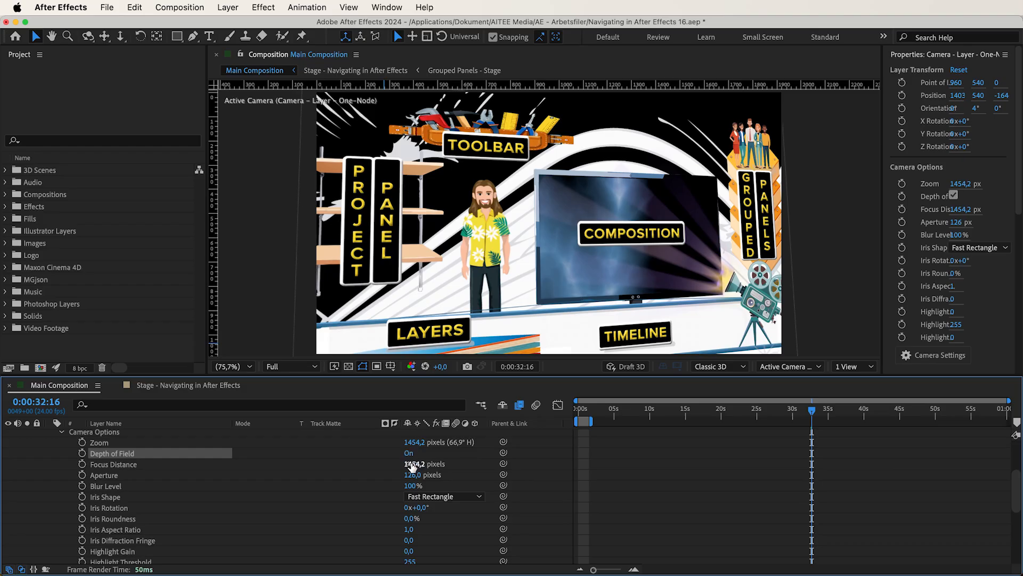
pyautogui.moveTo(411, 465); pyautogui.dragTo(415, 464)
pyautogui.moveTo(261, 481); pyautogui.dragTo(706, 464)
pyautogui.press('super+z')
# Step: Lower the camera's aperture to 0 pixels, bring it back up to 125 pixels, and reduce the blur level to 0%
pyautogui.moveTo(410, 474); pyautogui.dragTo(347, 489)
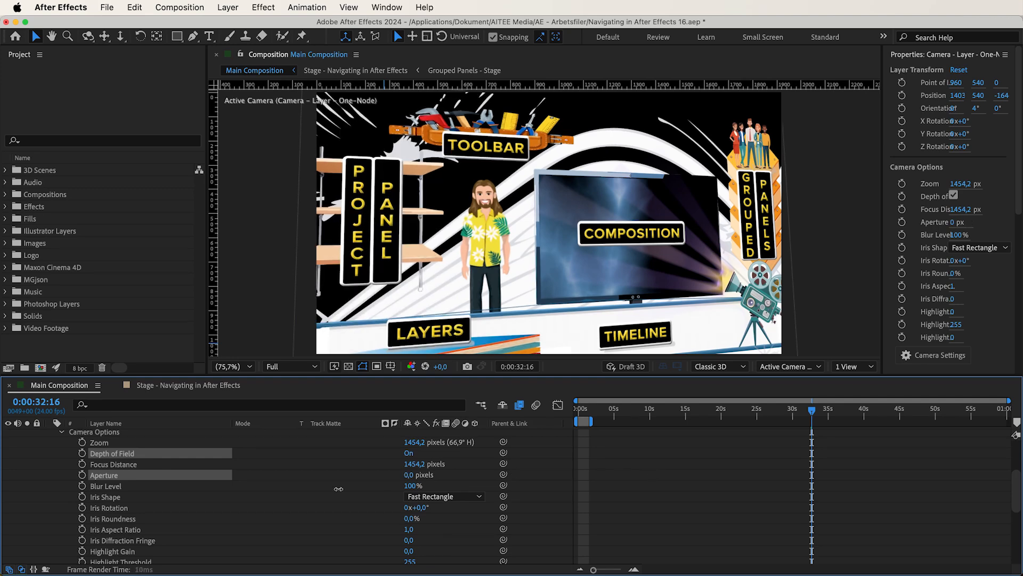
pyautogui.moveTo(226, 497); pyautogui.dragTo(321, 497)
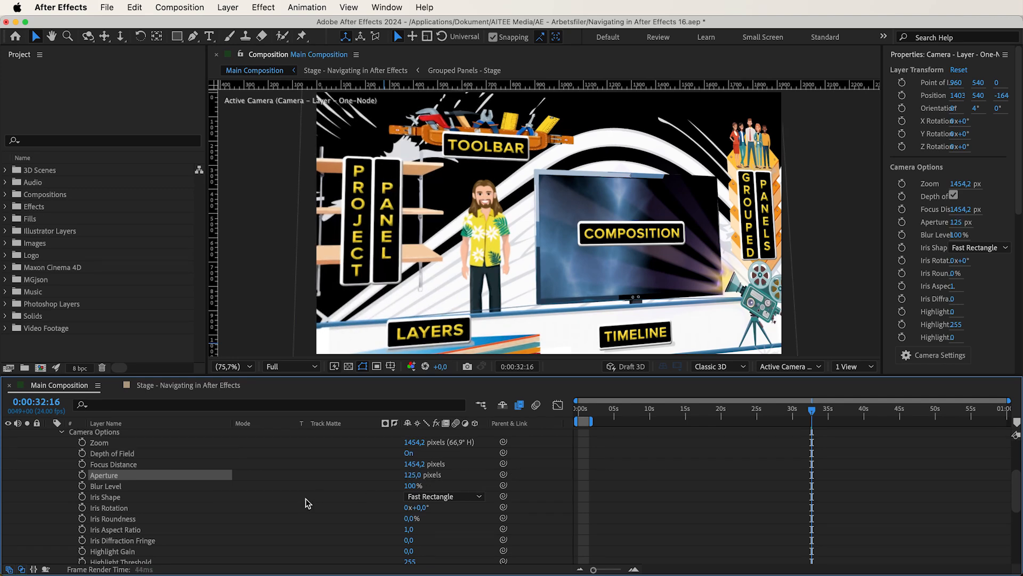
pyautogui.moveTo(405, 486); pyautogui.dragTo(292, 486)
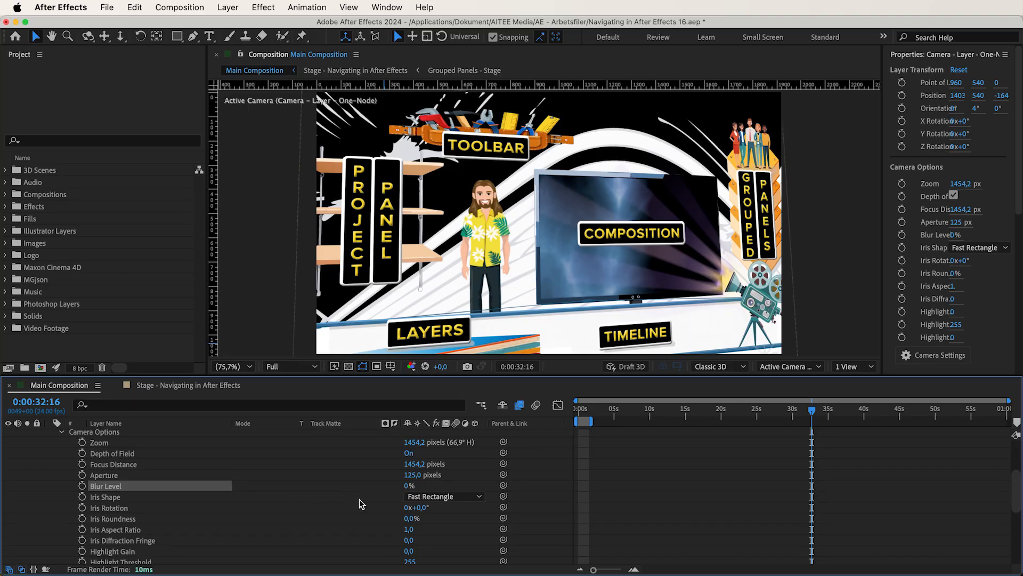
pyautogui.scroll(-3, 331, 498)
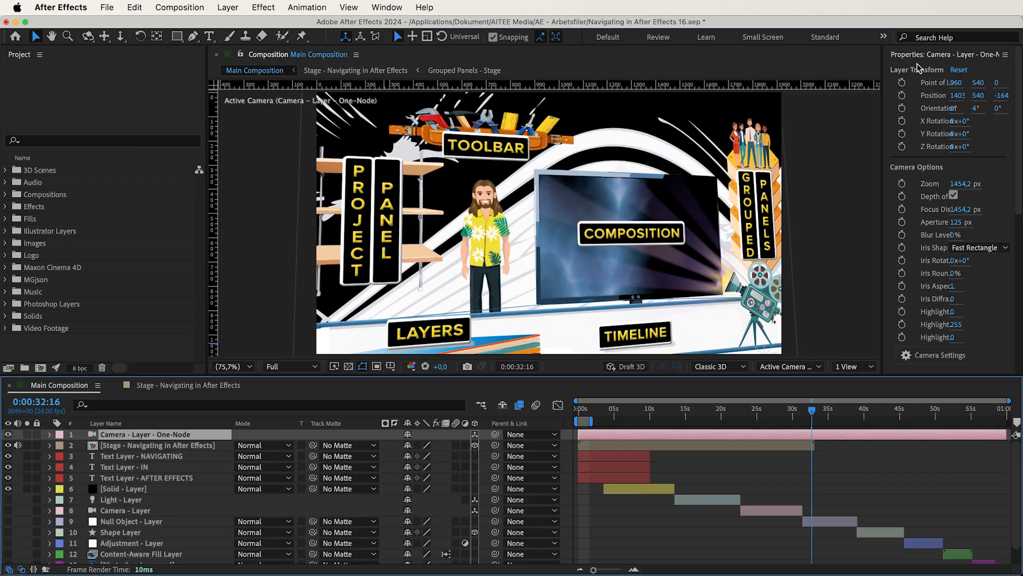
# Step: Search the effects for "camera lens blur" and apply Camera Lens Blur to the Stage - Navigating in After Effects layer
pyautogui.click(911, 55)
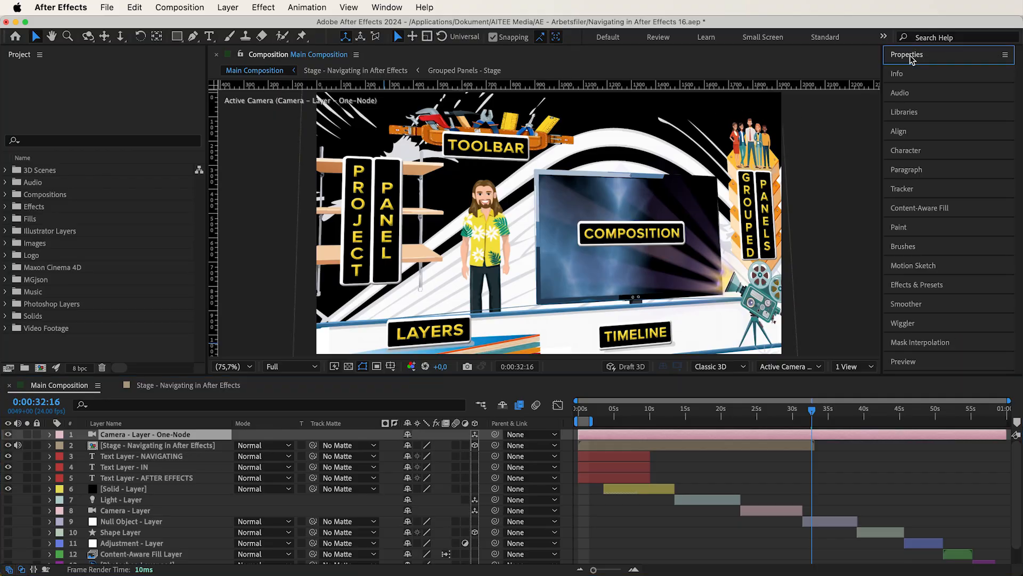
pyautogui.click(900, 286)
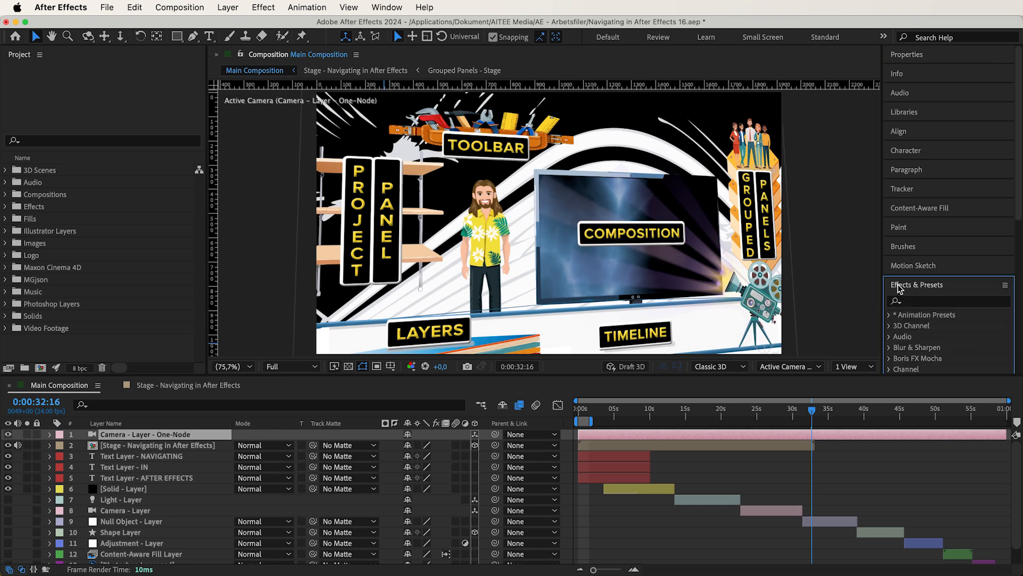
pyautogui.click(915, 303)
pyautogui.write('came')
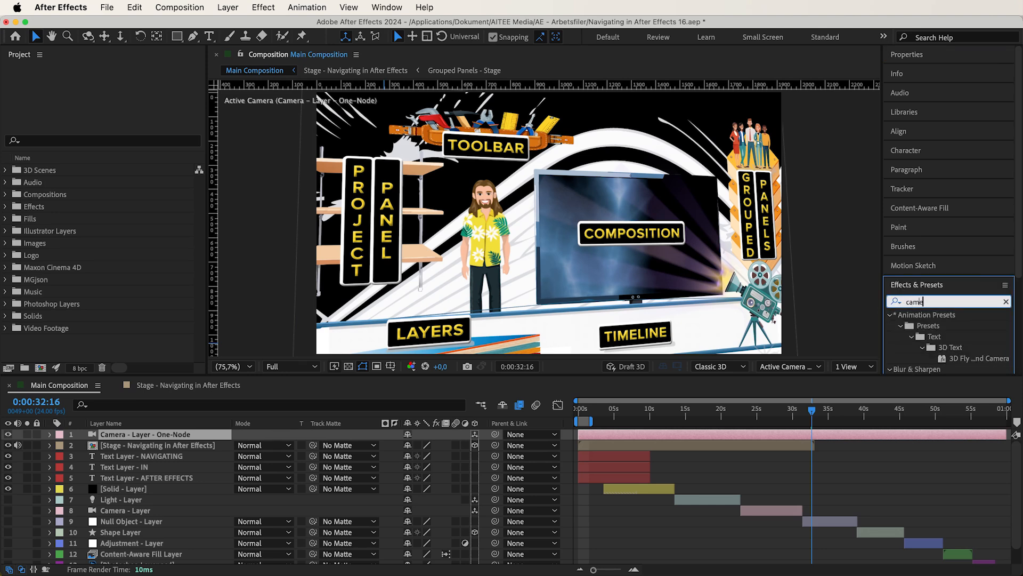
pyautogui.write('ra lens')
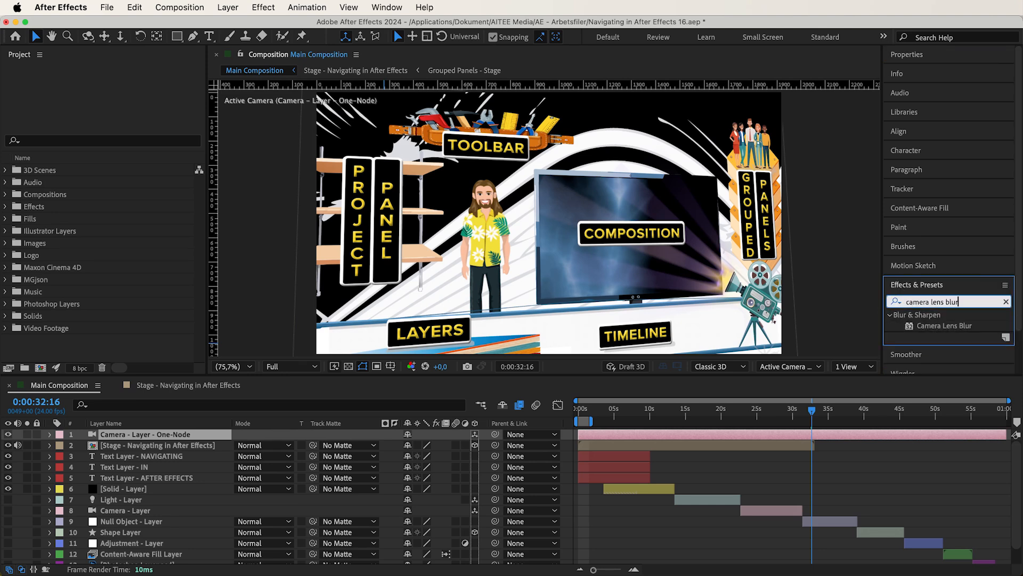
pyautogui.write(' blur')
pyautogui.click(958, 327)
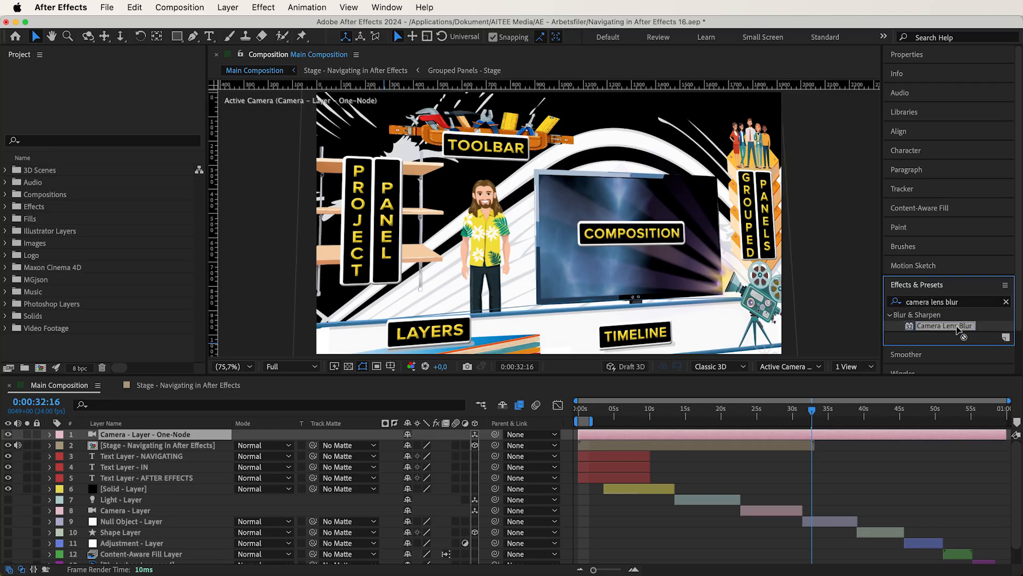
pyautogui.moveTo(511, 382); pyautogui.dragTo(175, 445)
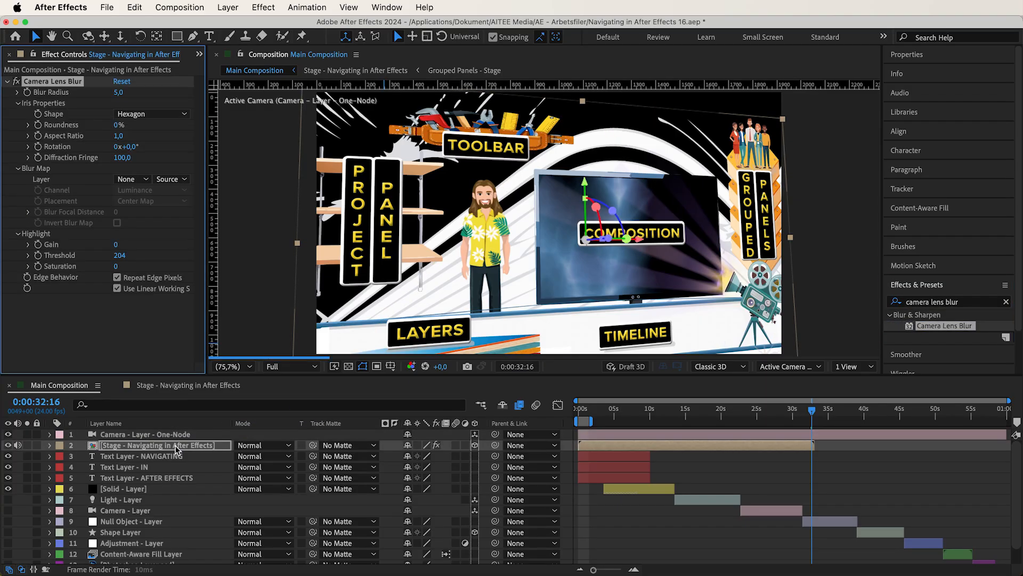
# Step: Try the Camera Lens Blur effect on the Adjustment - Layer and undo it
pyautogui.moveTo(964, 336); pyautogui.dragTo(140, 546)
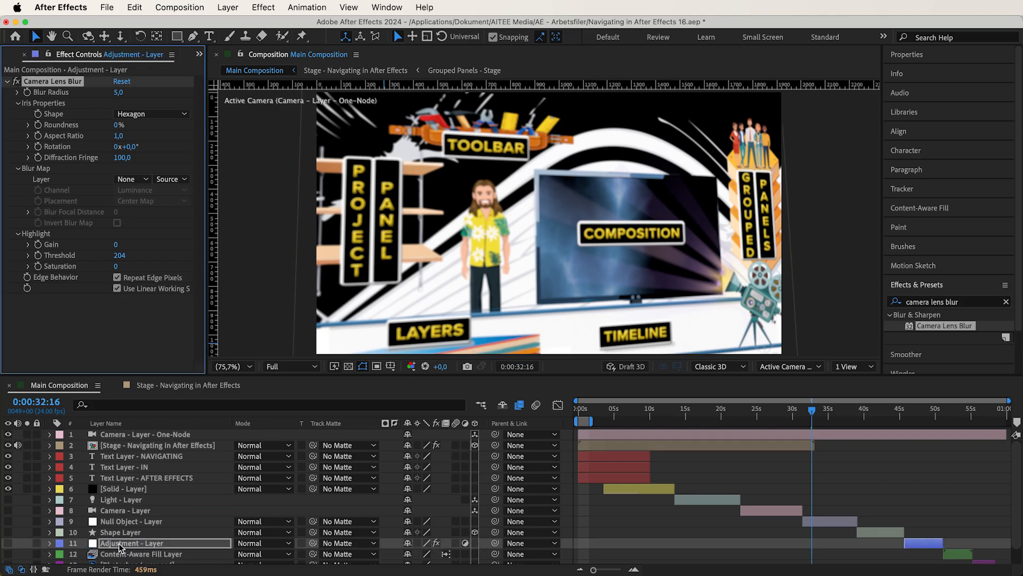
pyautogui.press('super+z')
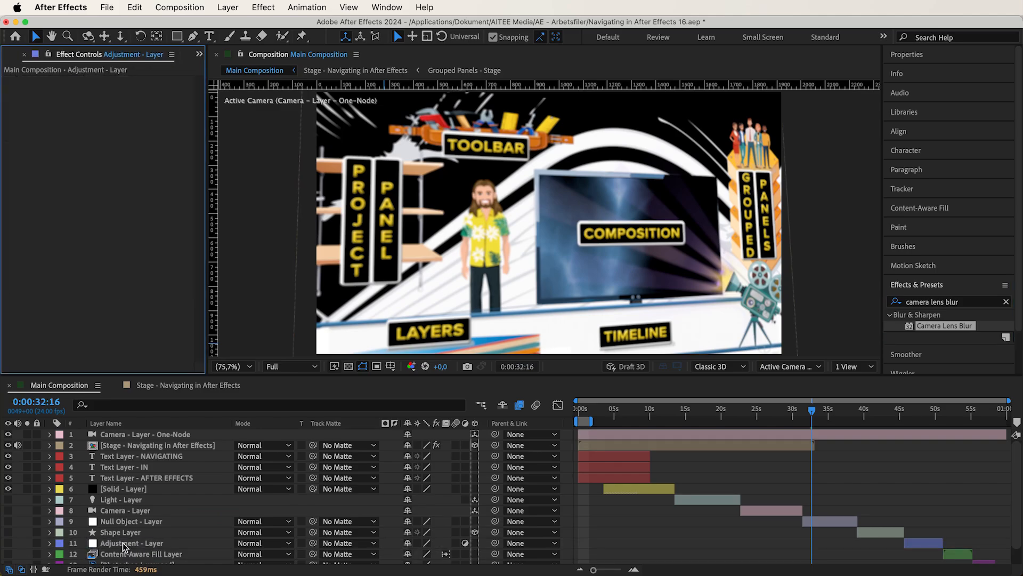
# Step: Select the Stage - Navigating in After Effects layer and examine the Blur Radius and Iris Properties of its Camera Lens Blur
pyautogui.click(151, 445)
pyautogui.click(57, 96)
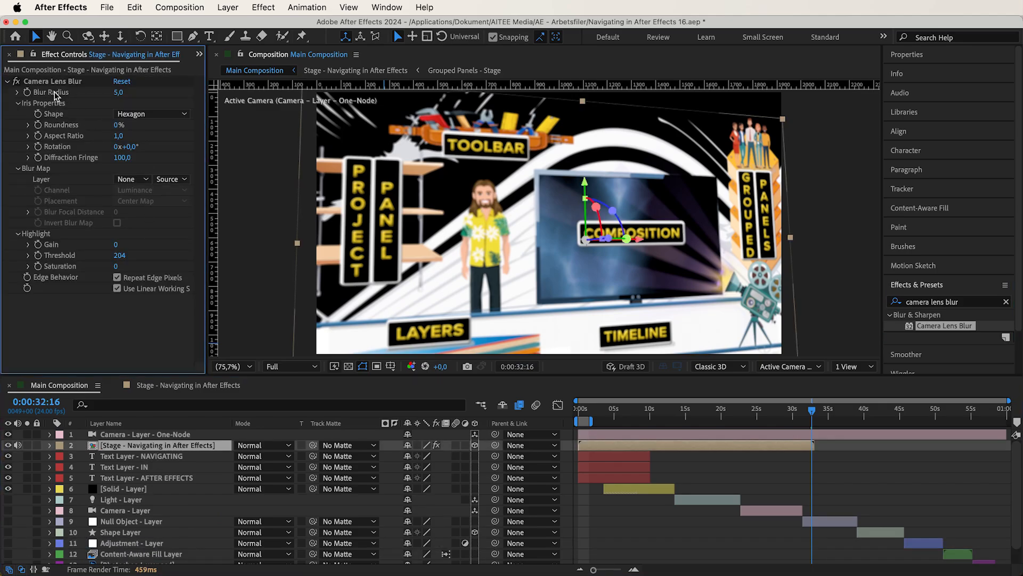
pyautogui.click(18, 104)
pyautogui.click(18, 103)
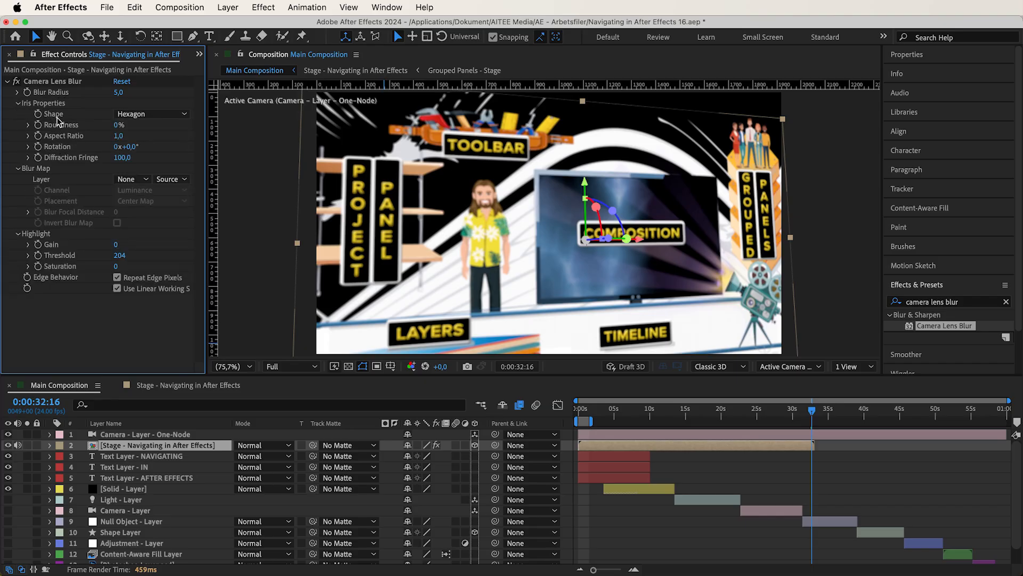